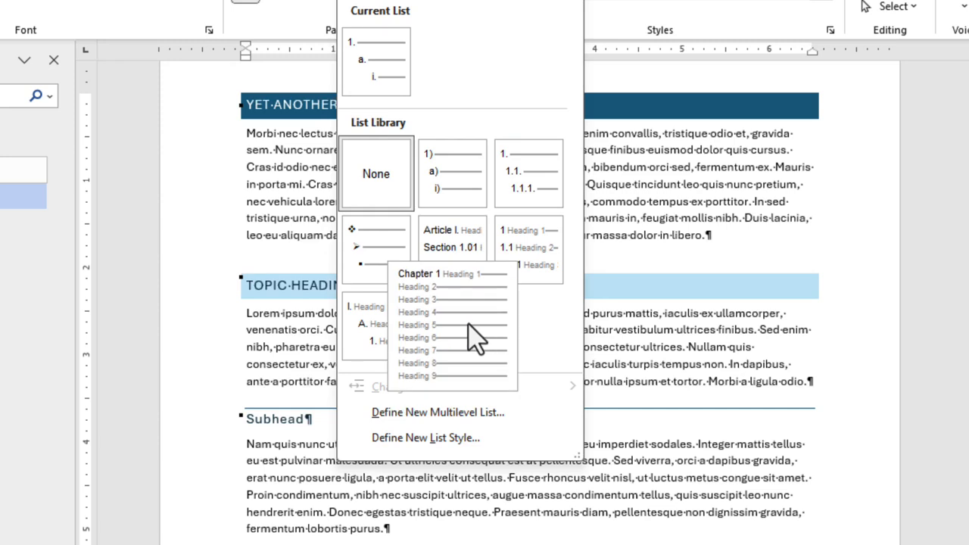
# - Apply the heading-linked multilevel list numbered 1 Heading 1, 1.1 Heading 2, 1.1.1 Heading 3 to the document's headings
pyautogui.moveTo(384, 341)
pyautogui.moveTo(515, 251)
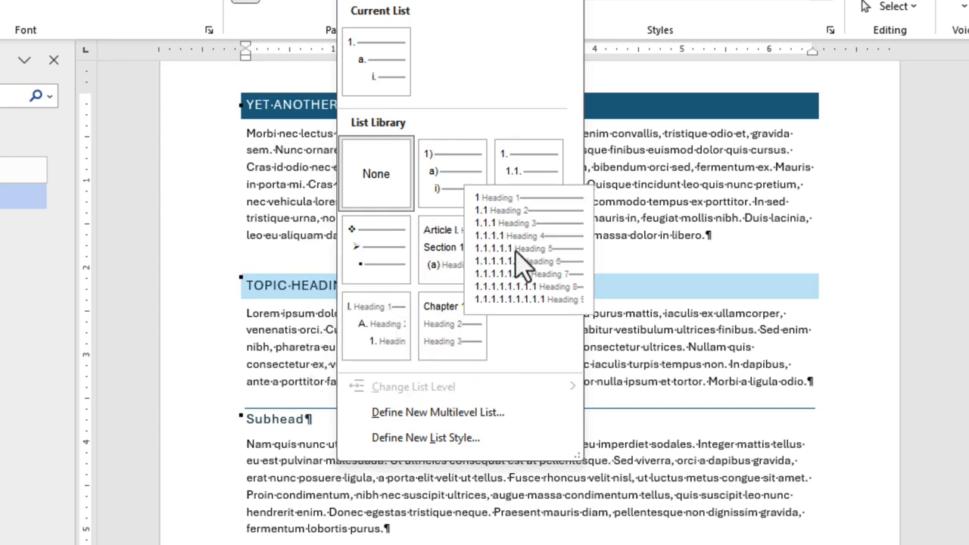
pyautogui.click(517, 261)
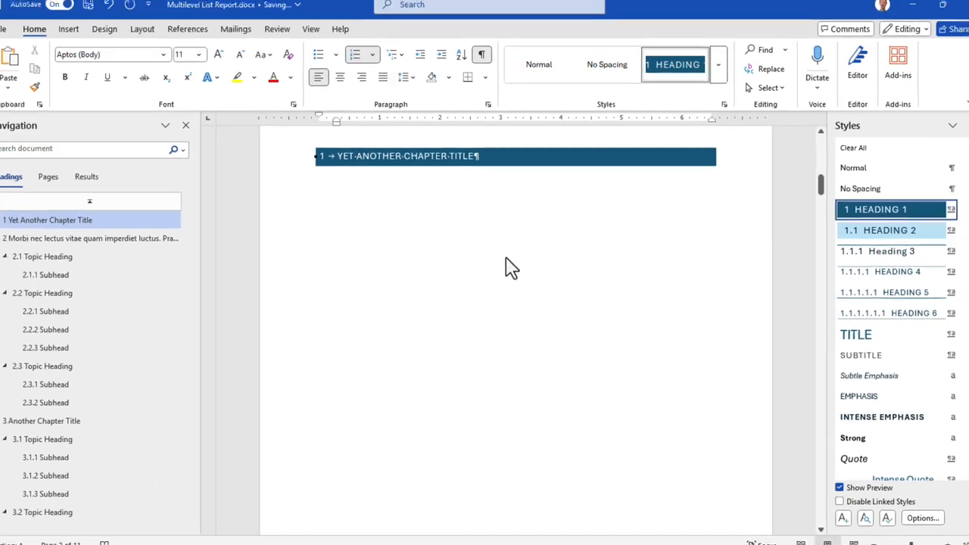
# - Apply the Normal style to the body paragraph beginning "Morbi nec lectus" below the Yet Another Chapter Title heading
pyautogui.moveTo(807, 184); pyautogui.dragTo(808, 216)
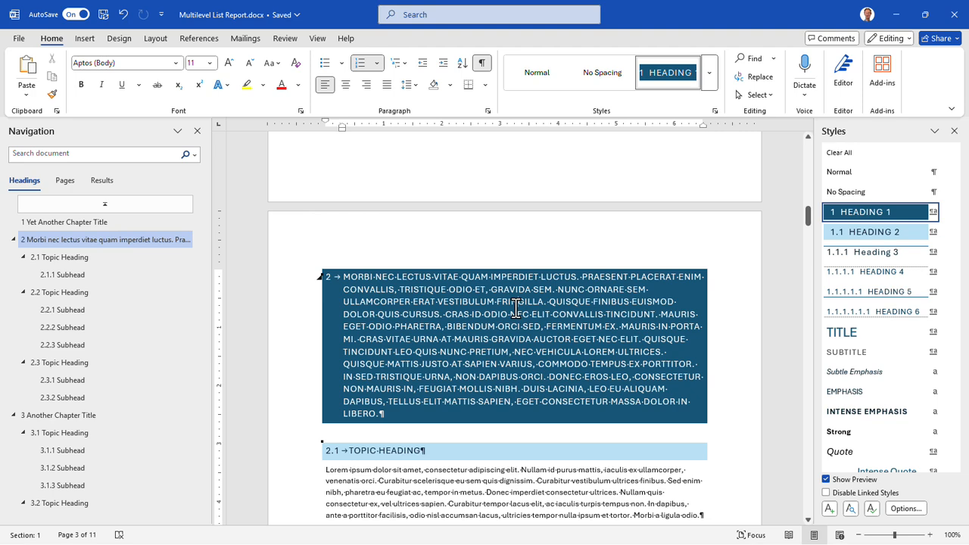
pyautogui.click(861, 173)
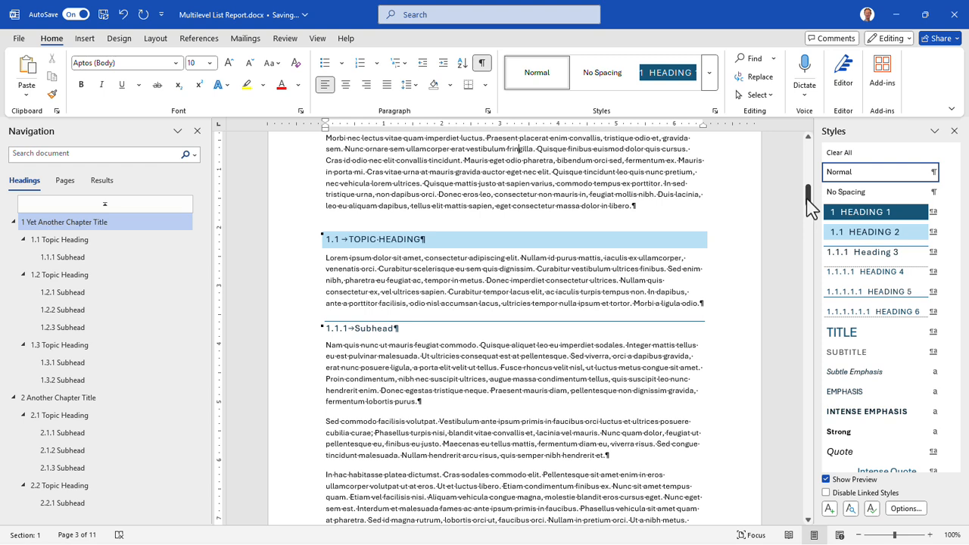
pyautogui.moveTo(811, 211); pyautogui.dragTo(813, 201)
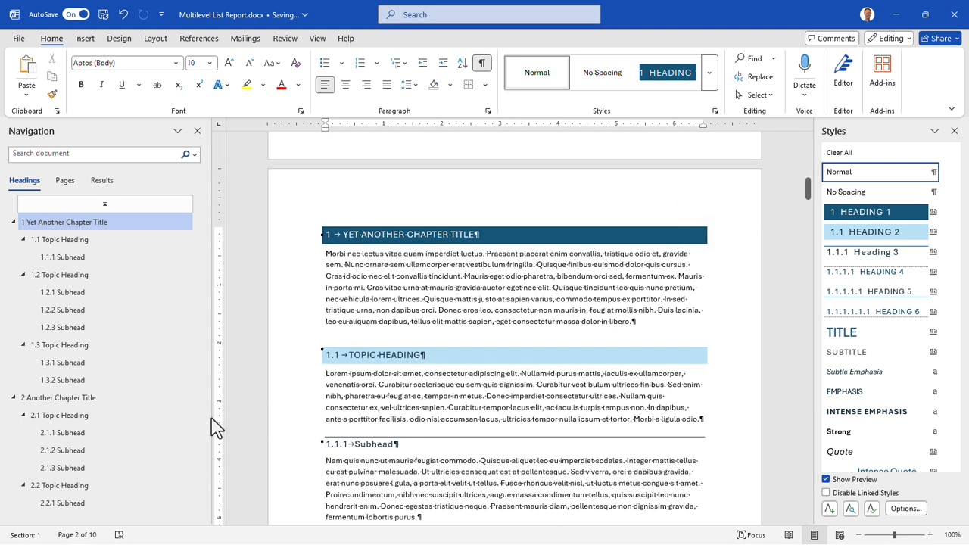
# - Move the whole Another Chapter Title section ahead of Yet Another Chapter Title in the document outline
pyautogui.moveTo(76, 402); pyautogui.dragTo(83, 220)
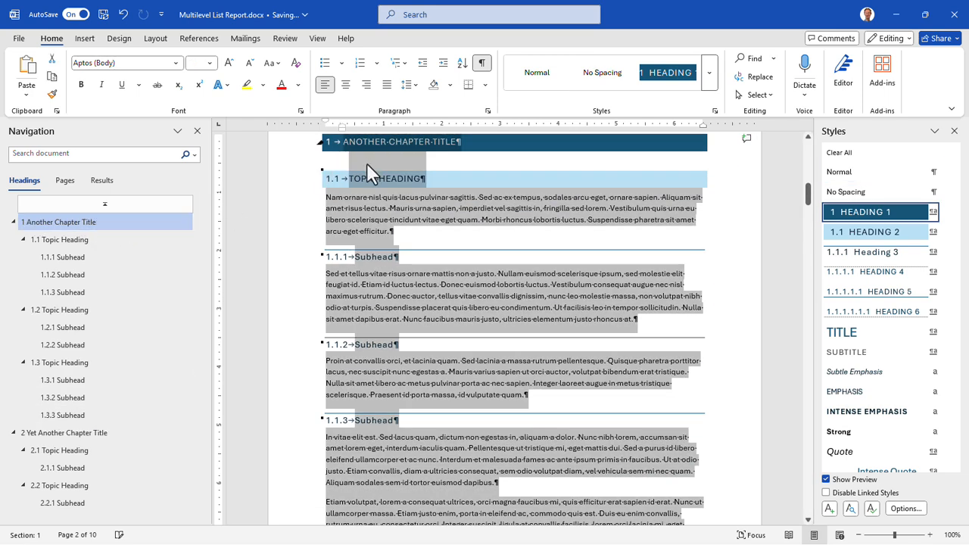
pyautogui.click(382, 205)
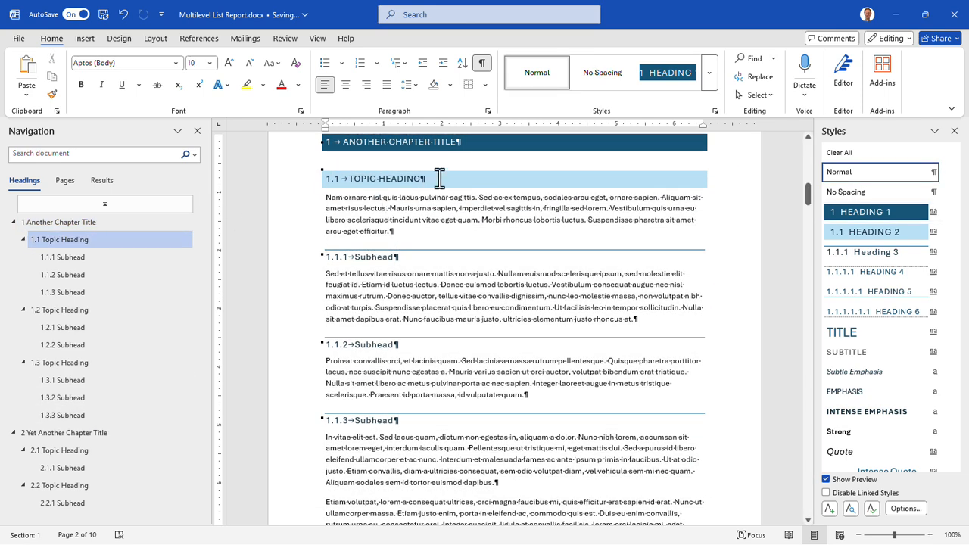
# - Start a new multilevel list definition from the Another Chapter Title heading and put "CH." before the level 1 number
pyautogui.click(469, 146)
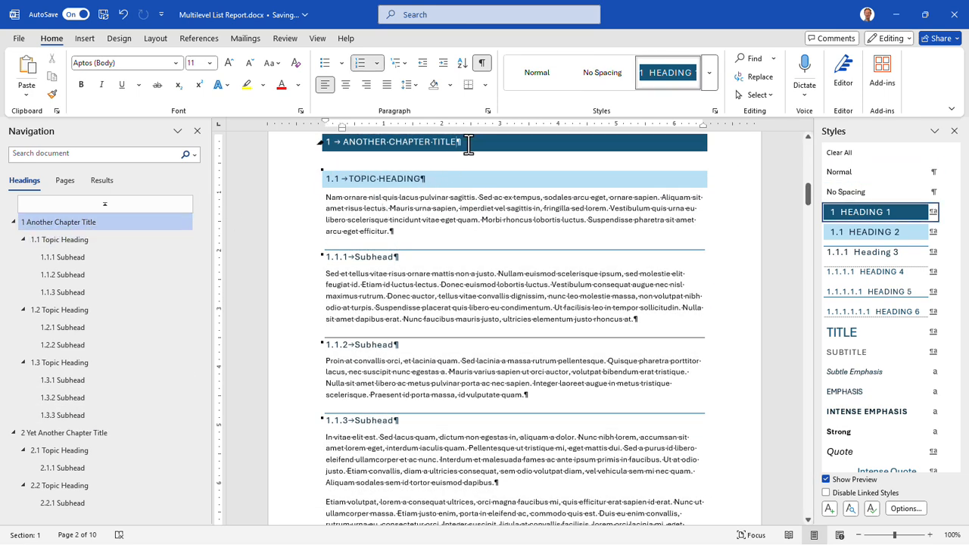
pyautogui.click(407, 65)
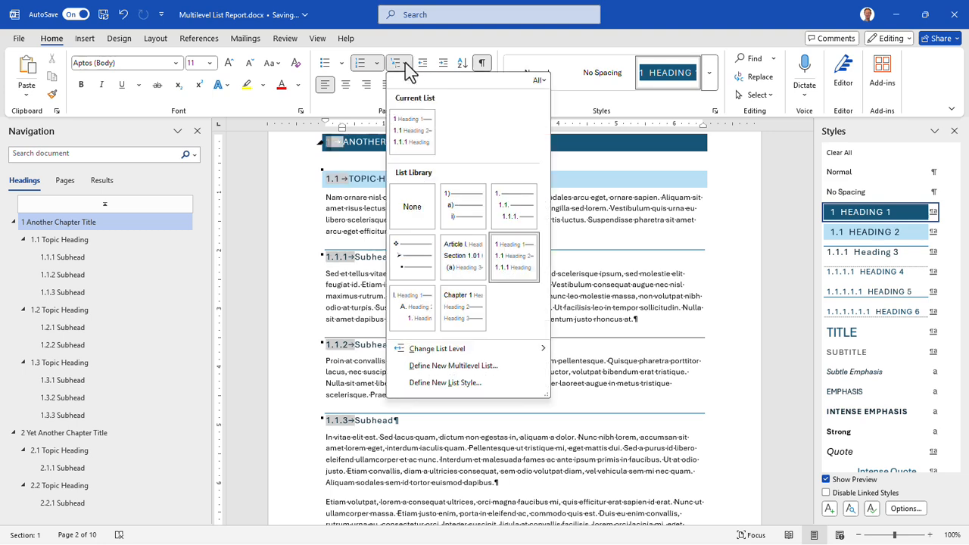
pyautogui.click(454, 368)
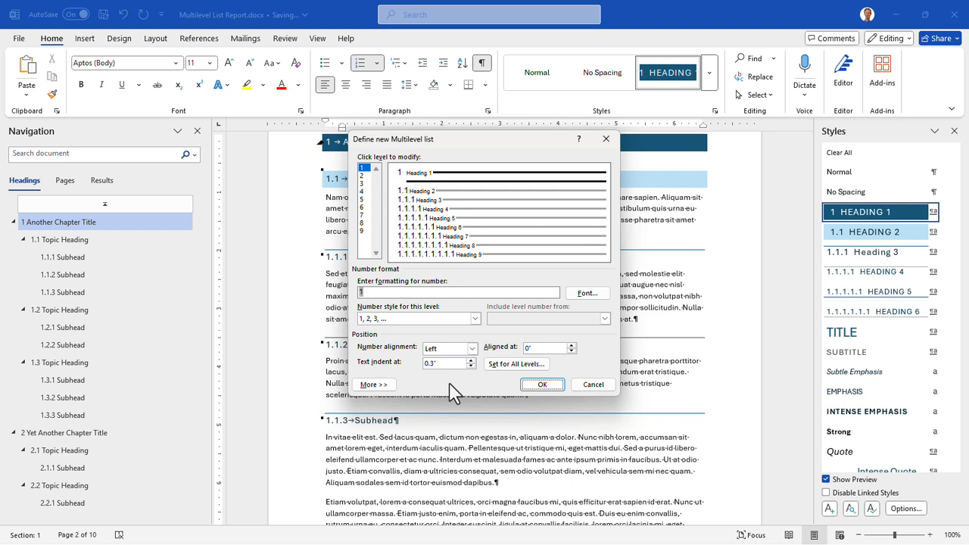
pyautogui.click(362, 175)
pyautogui.click(364, 183)
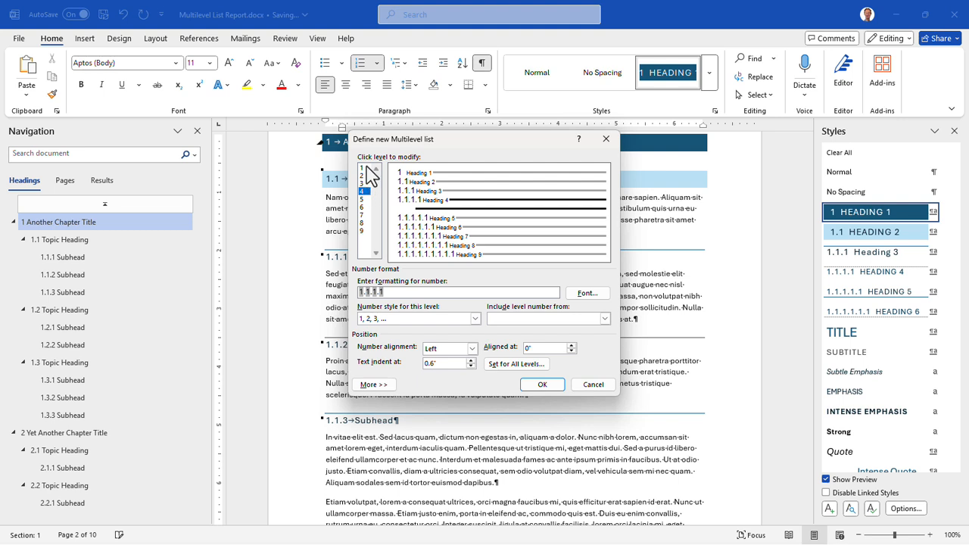
pyautogui.click(364, 168)
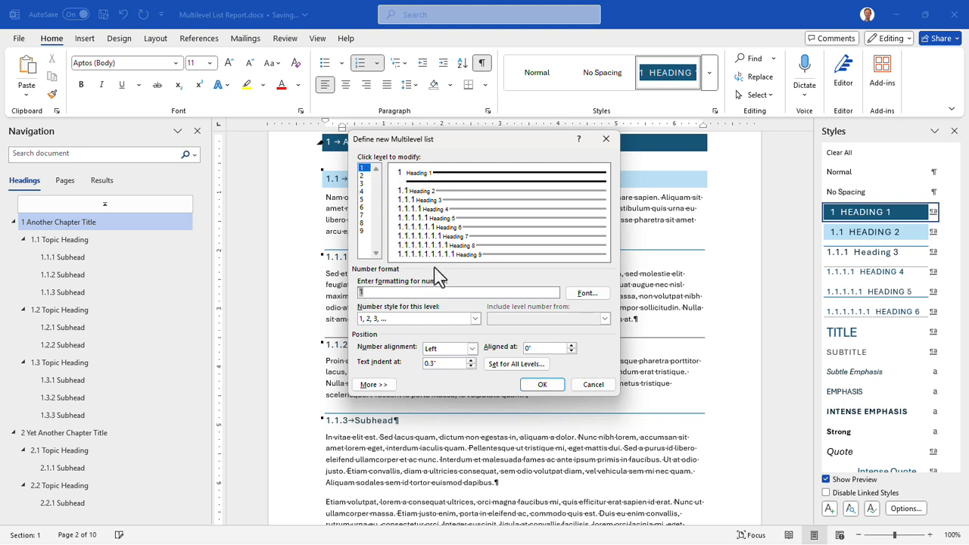
pyautogui.write('CH.')
# - Examine the number styles available for level 1, keeping the 1, 2, 3 style
pyautogui.click(475, 318)
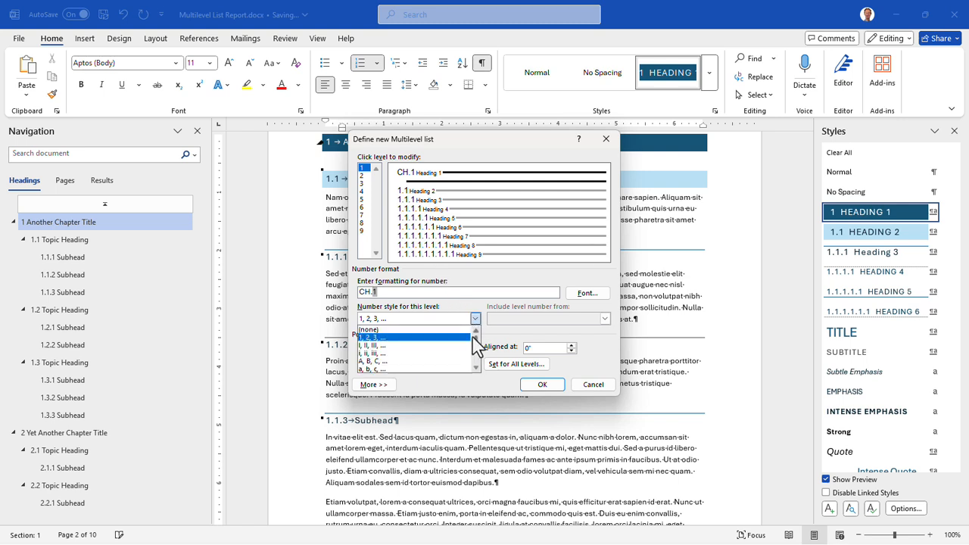
pyautogui.click(476, 368)
pyautogui.click(476, 368)
pyautogui.click(476, 368)
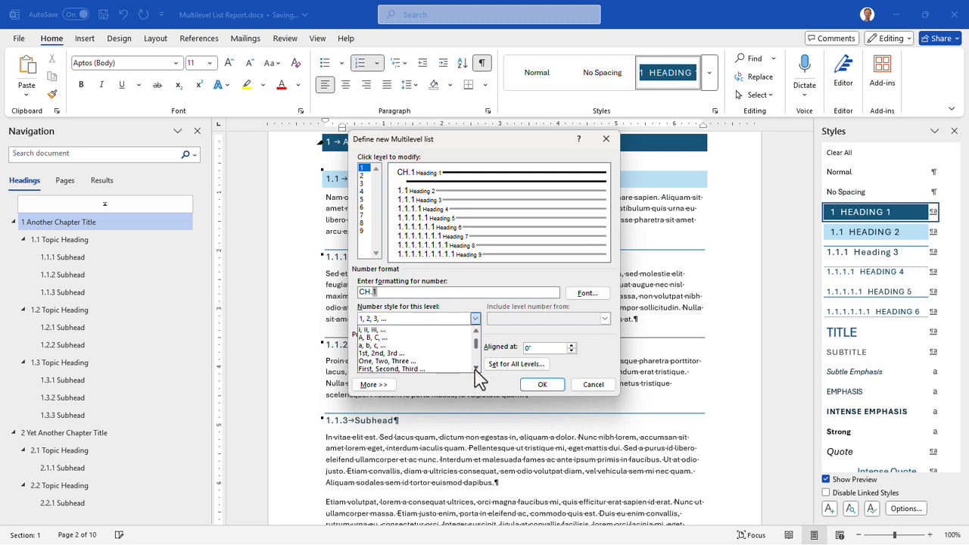
pyautogui.click(475, 368)
pyautogui.click(476, 368)
pyautogui.click(475, 368)
pyautogui.click(476, 368)
pyautogui.click(475, 368)
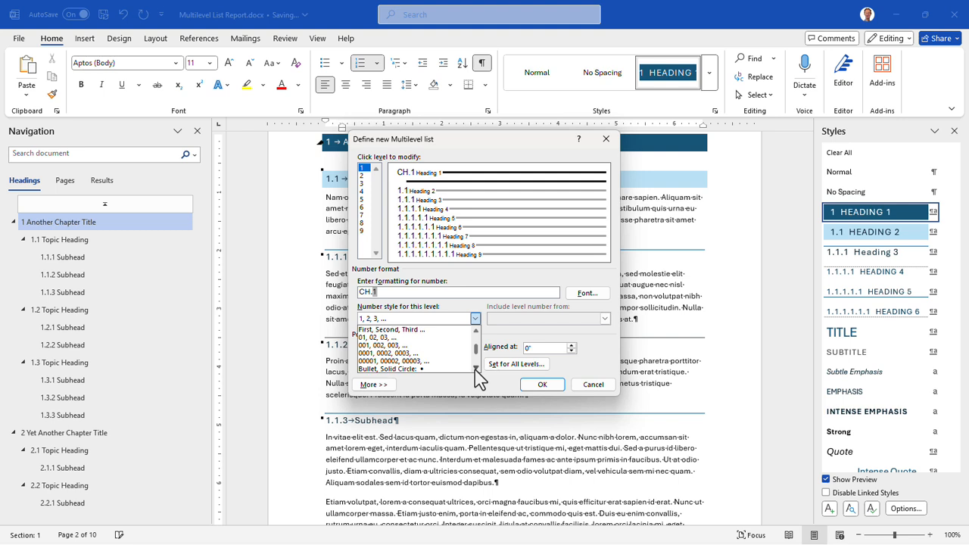
pyautogui.click(475, 368)
pyautogui.moveTo(476, 350); pyautogui.dragTo(477, 333)
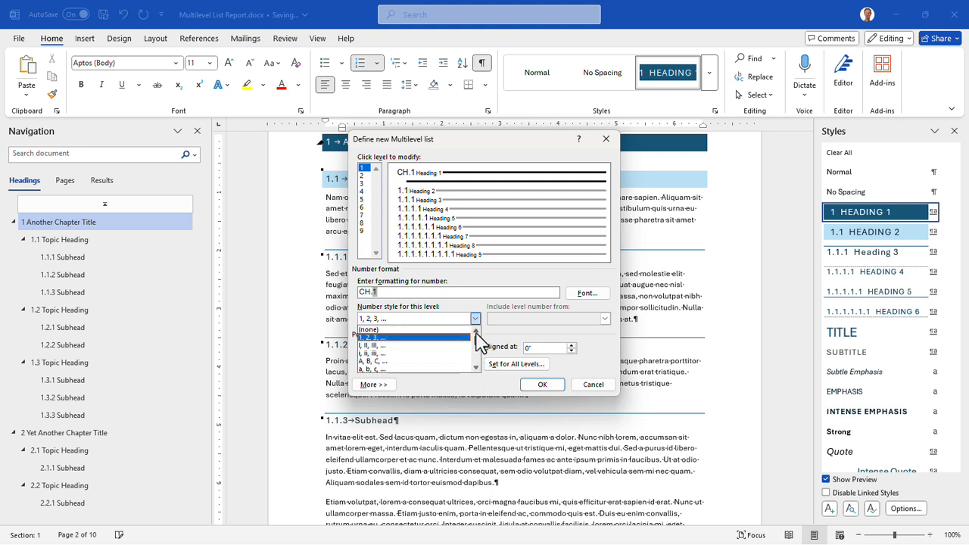
pyautogui.click(476, 319)
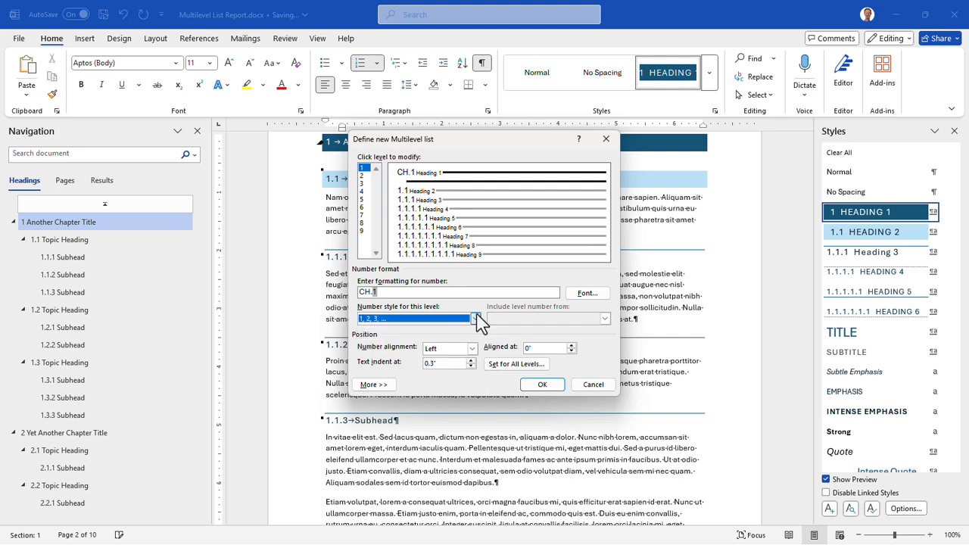
# - Show the additional list definition options and set the level 1 number to be followed by a space
pyautogui.click(374, 385)
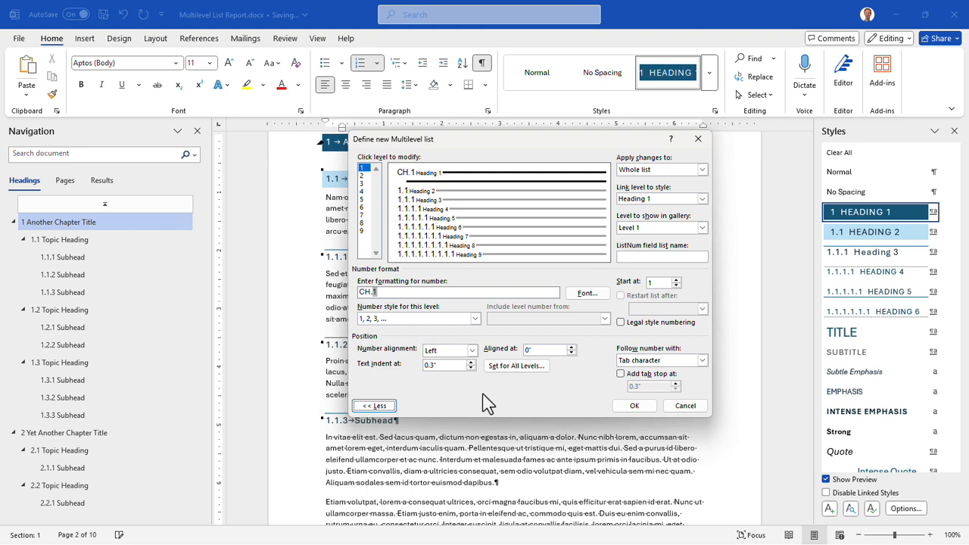
pyautogui.click(702, 361)
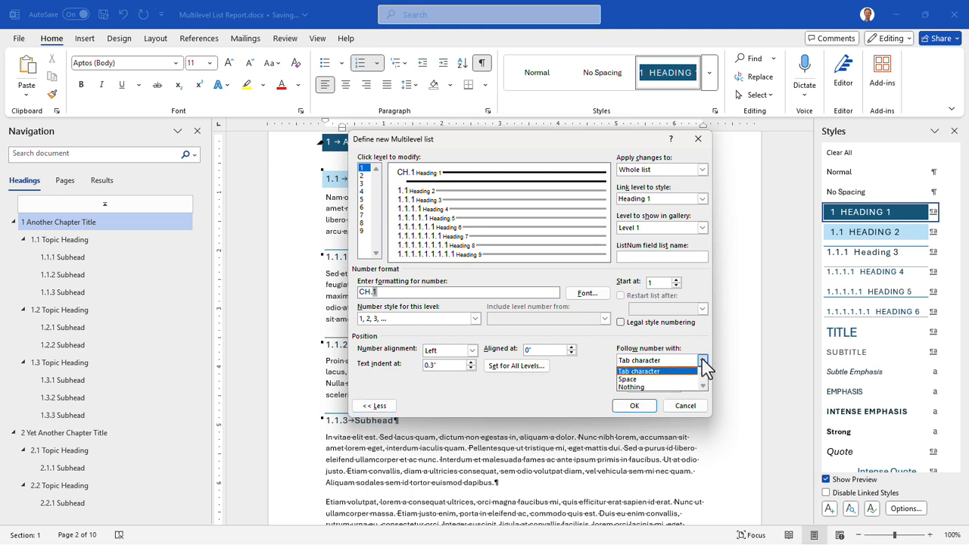
pyautogui.click(669, 379)
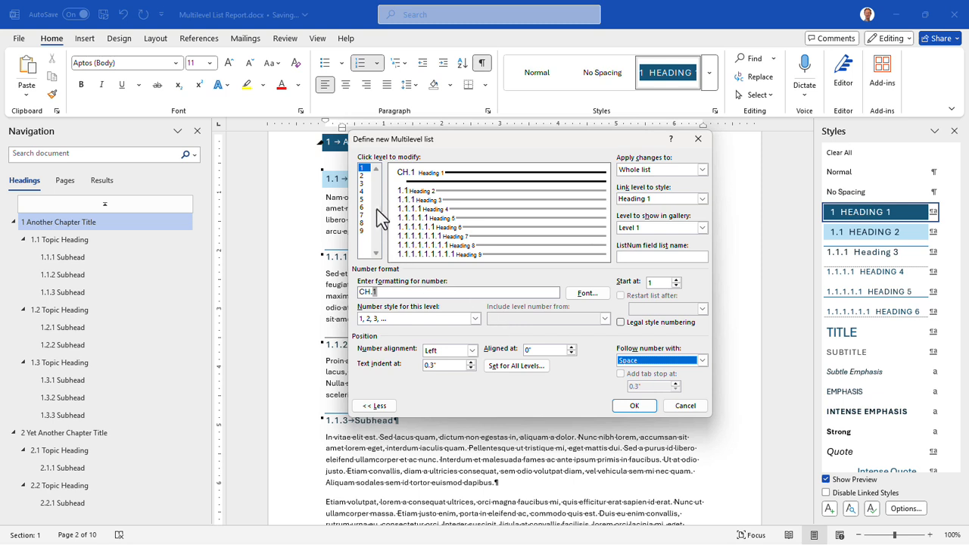
# - Set the numbers of levels 2 and 3 to be followed by a space
pyautogui.click(363, 175)
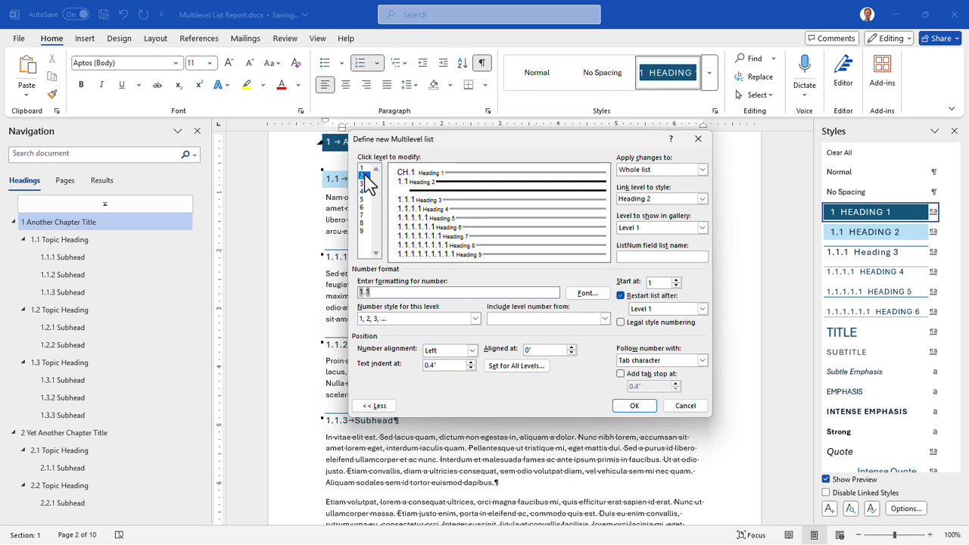
pyautogui.click(700, 361)
pyautogui.click(671, 379)
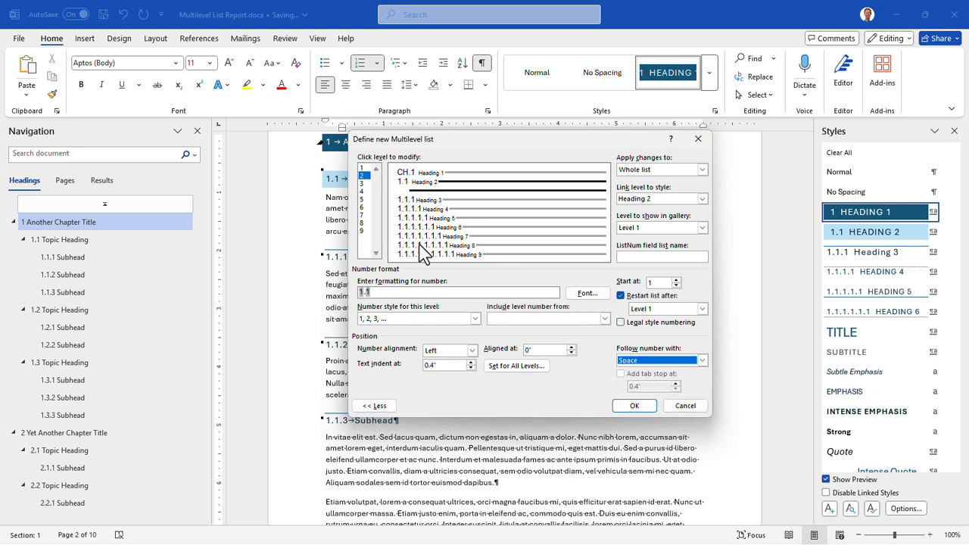
pyautogui.click(362, 183)
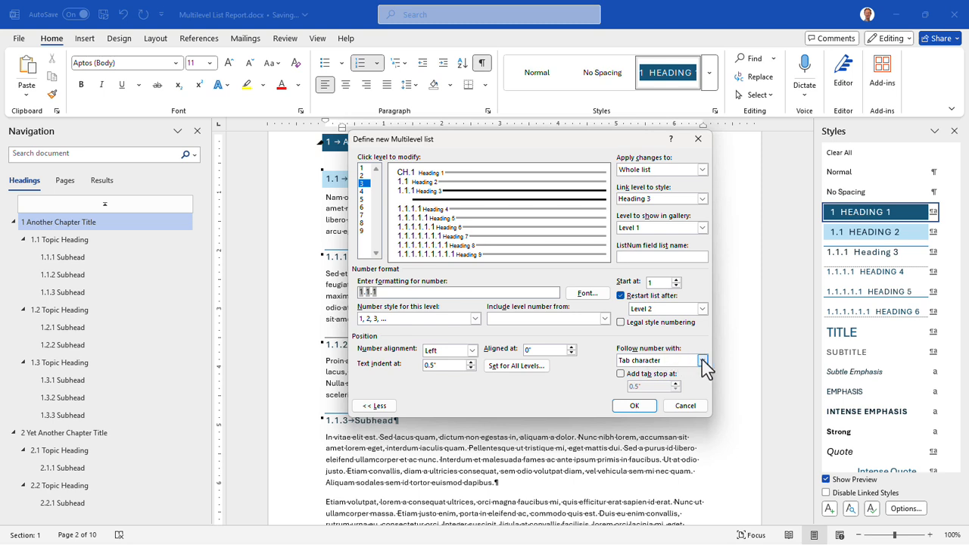
pyautogui.click(702, 361)
pyautogui.click(661, 380)
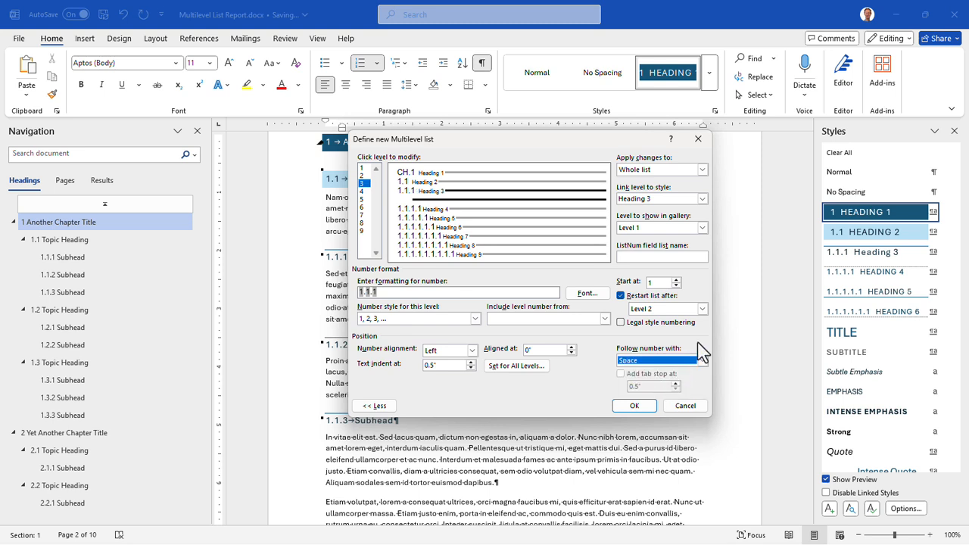
# - Check the heading styles linked to levels 3, 2 and 1, and apply the new multilevel list definition
pyautogui.click(702, 198)
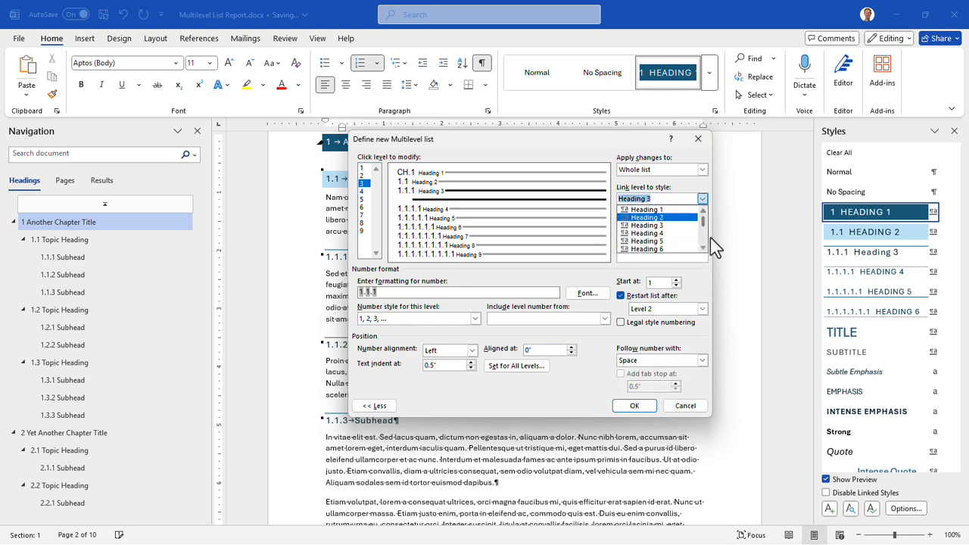
pyautogui.click(703, 248)
pyautogui.scroll(3, 704, 247)
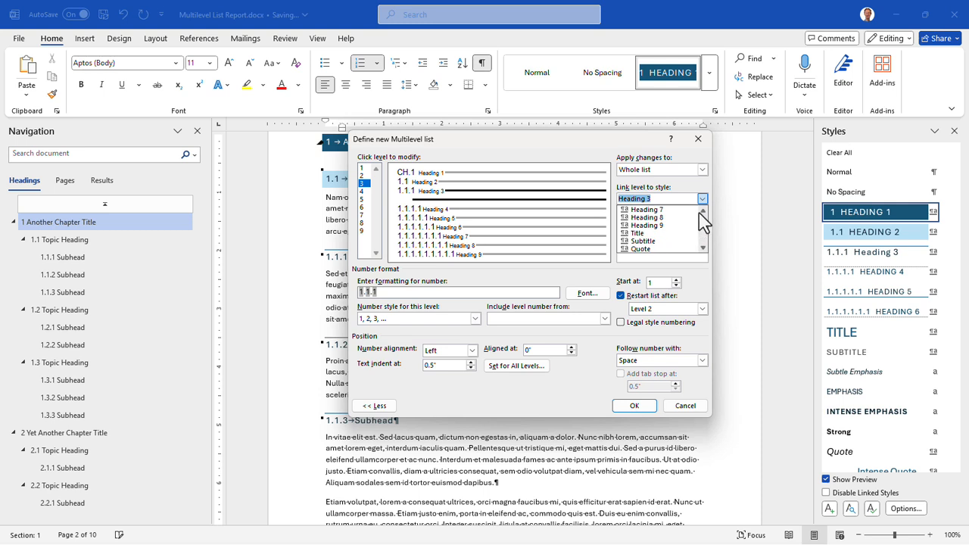
pyautogui.click(702, 200)
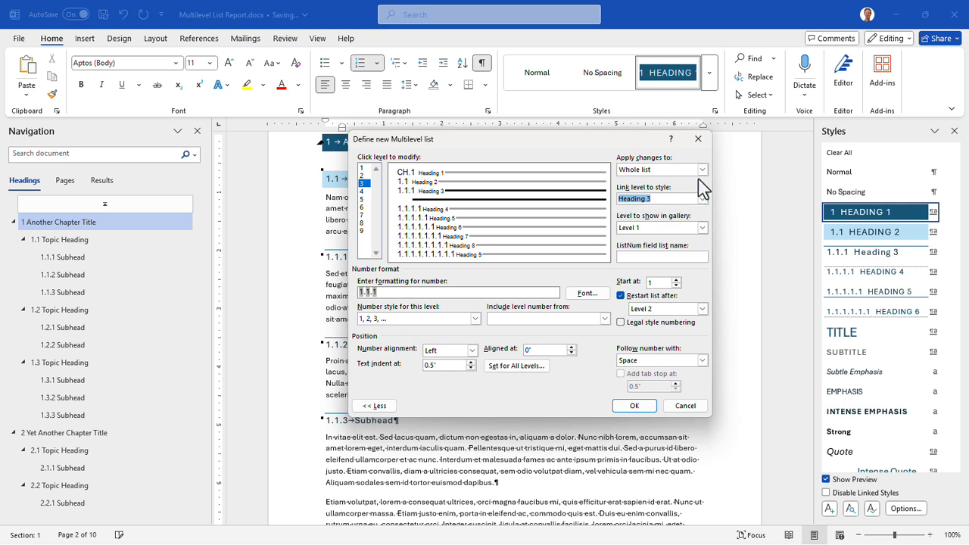
pyautogui.click(361, 175)
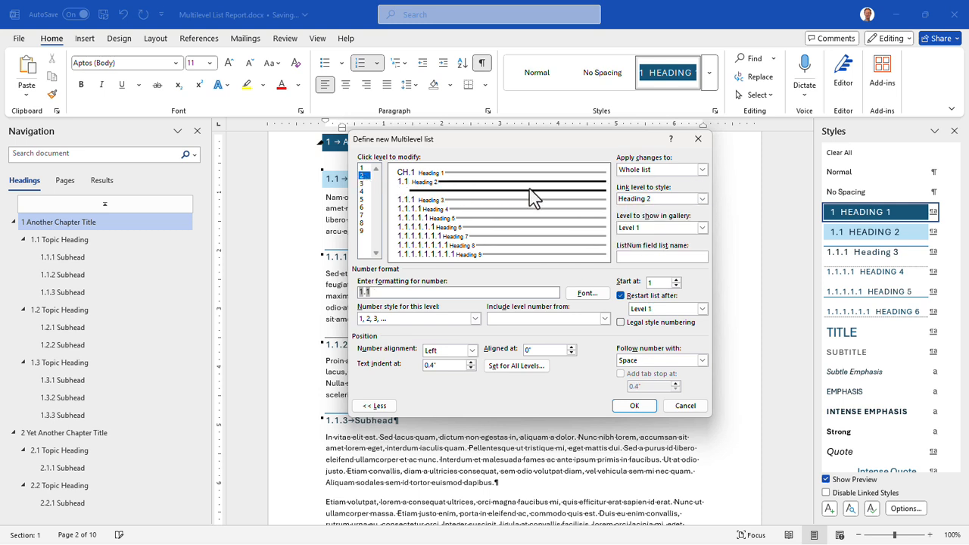
pyautogui.click(364, 168)
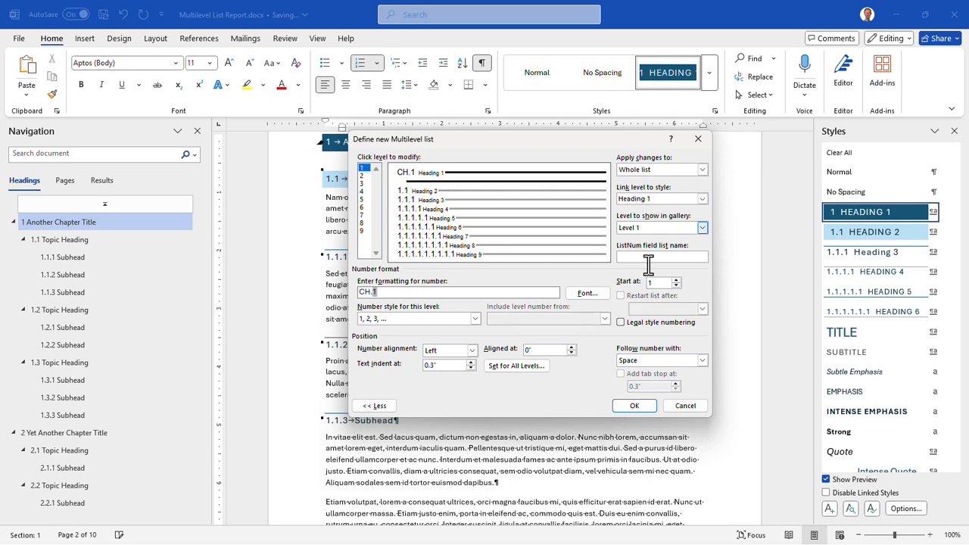
pyautogui.click(636, 406)
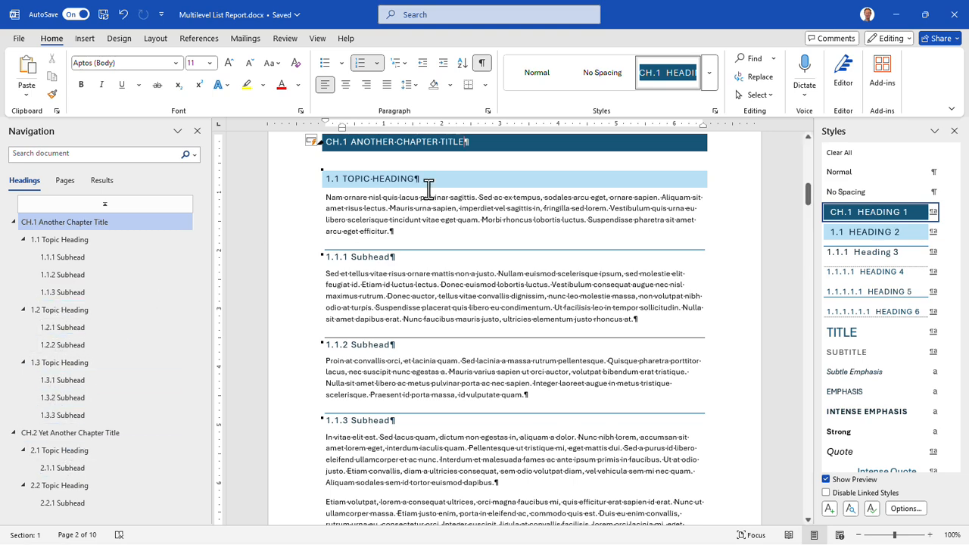
# - Reopen the multilevel list definition and clear the number format of level 2
pyautogui.click(399, 63)
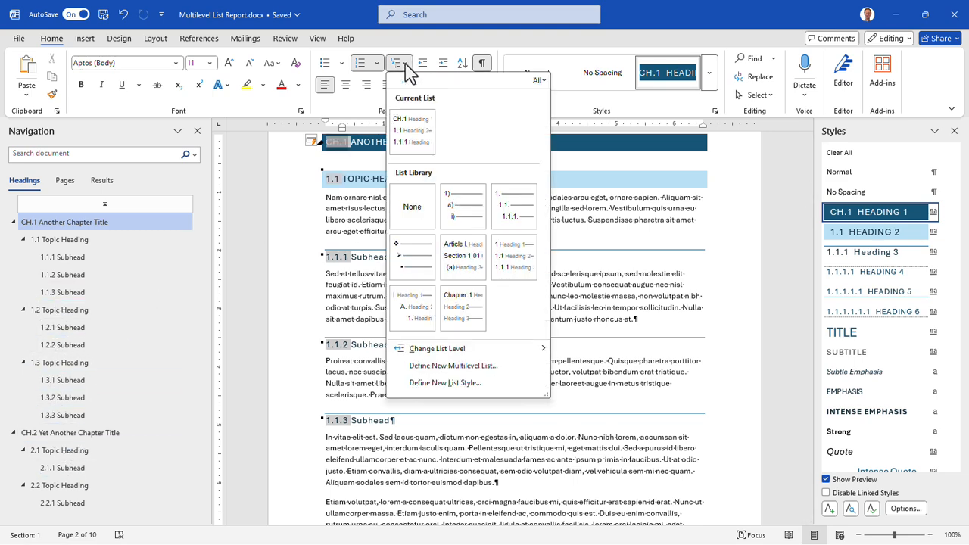
pyautogui.click(494, 369)
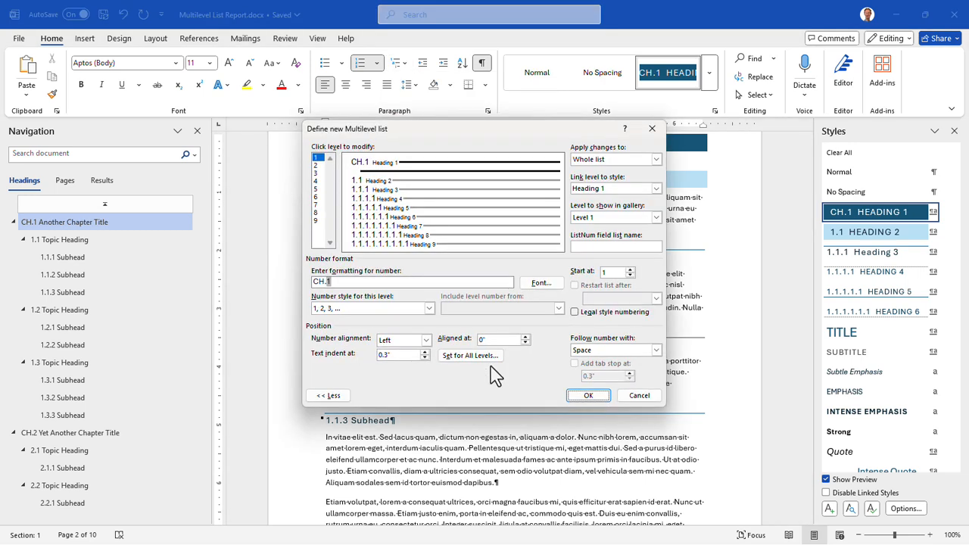
pyautogui.click(318, 165)
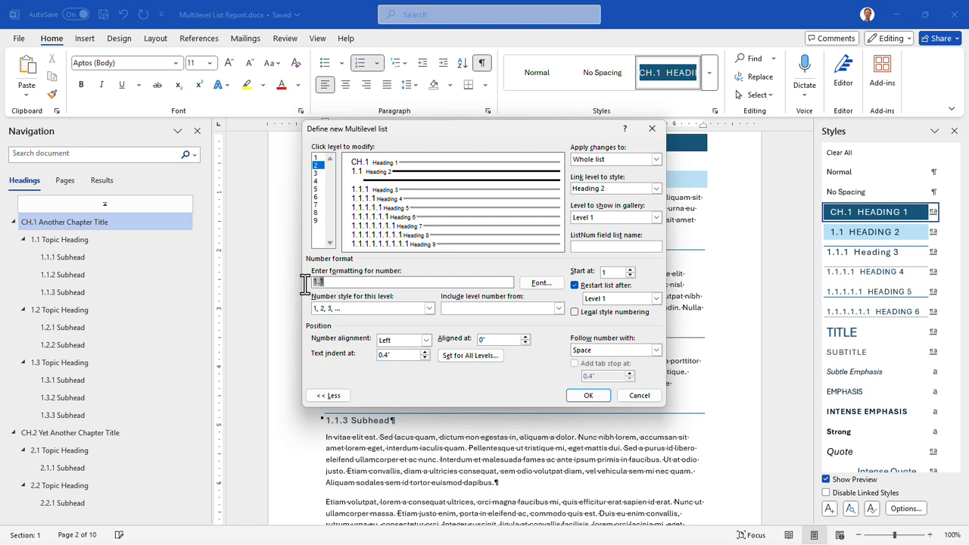
pyautogui.press('Delete')
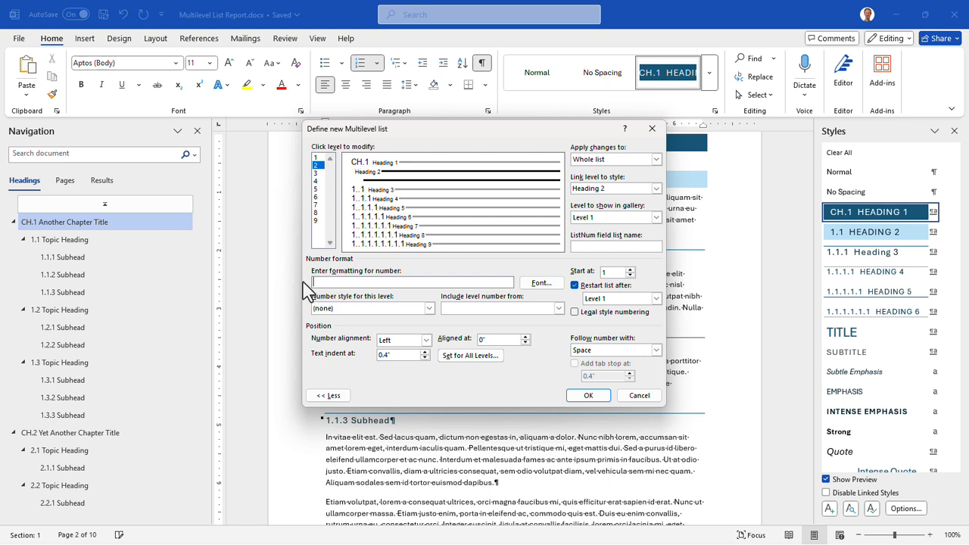
# - Build the level 2 number format from the level 1 number, a spaced hyphen and the A, B, C number style
pyautogui.click(559, 308)
pyautogui.click(493, 320)
pyautogui.click(429, 308)
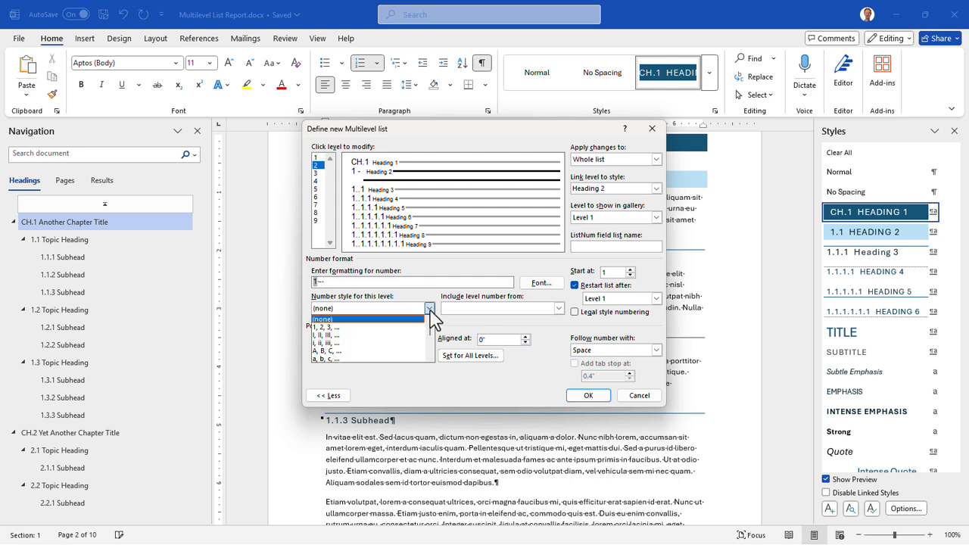
pyautogui.click(347, 351)
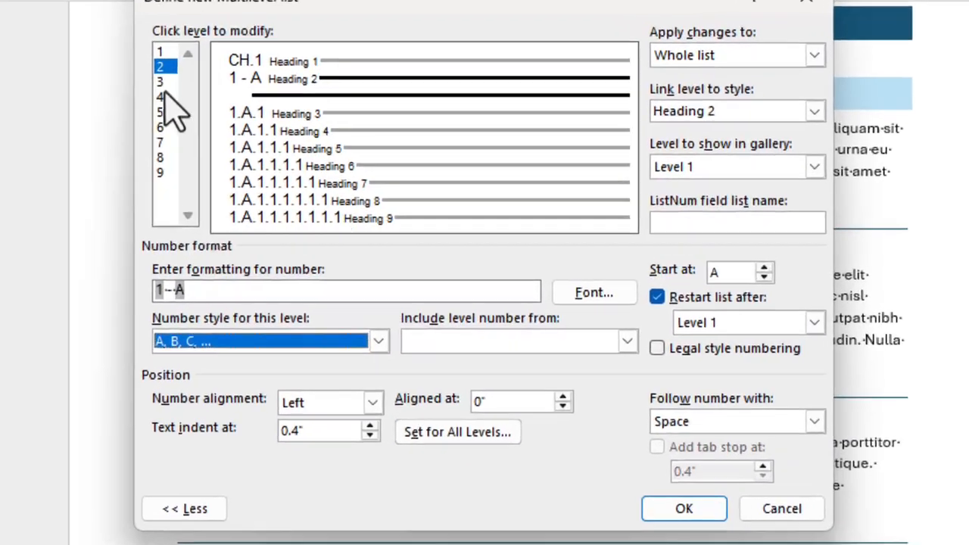
# - Clear the number format of level 3 and begin it with the level 1 number followed by a spaced hyphen
pyautogui.click(315, 173)
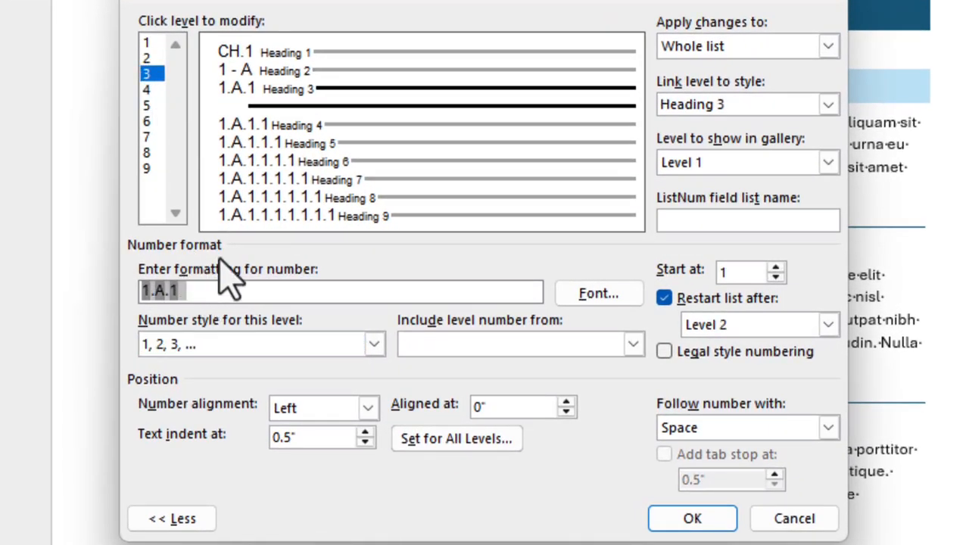
pyautogui.press('BackSpace')
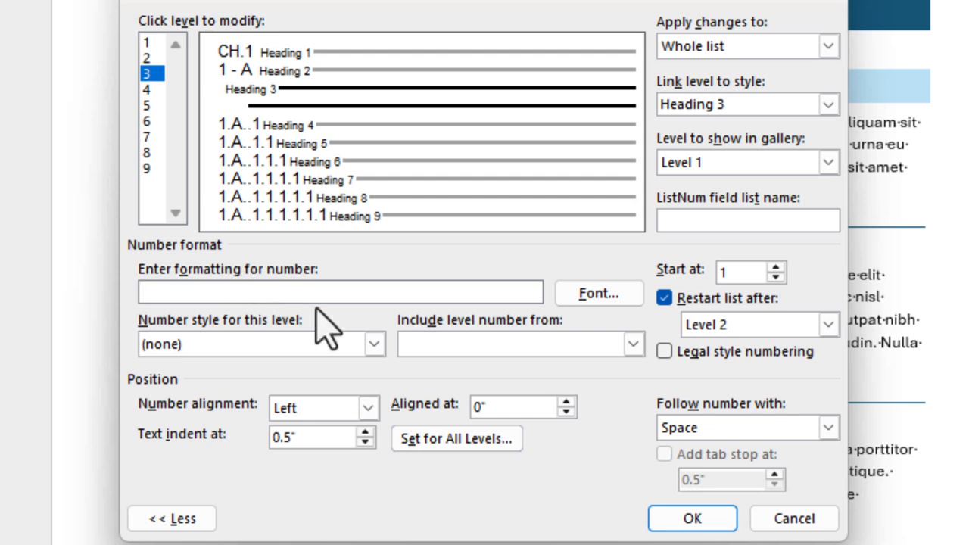
pyautogui.click(634, 344)
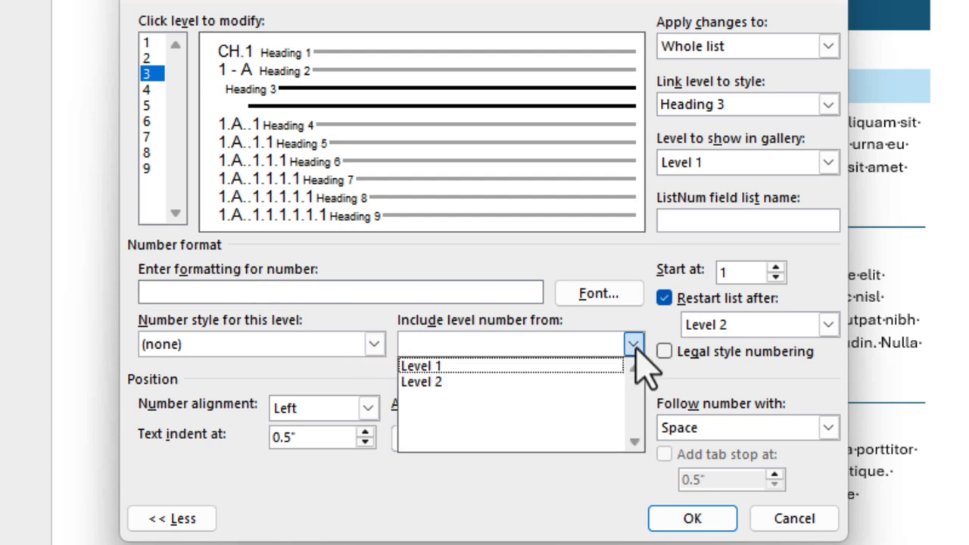
pyautogui.click(469, 366)
pyautogui.write('-')
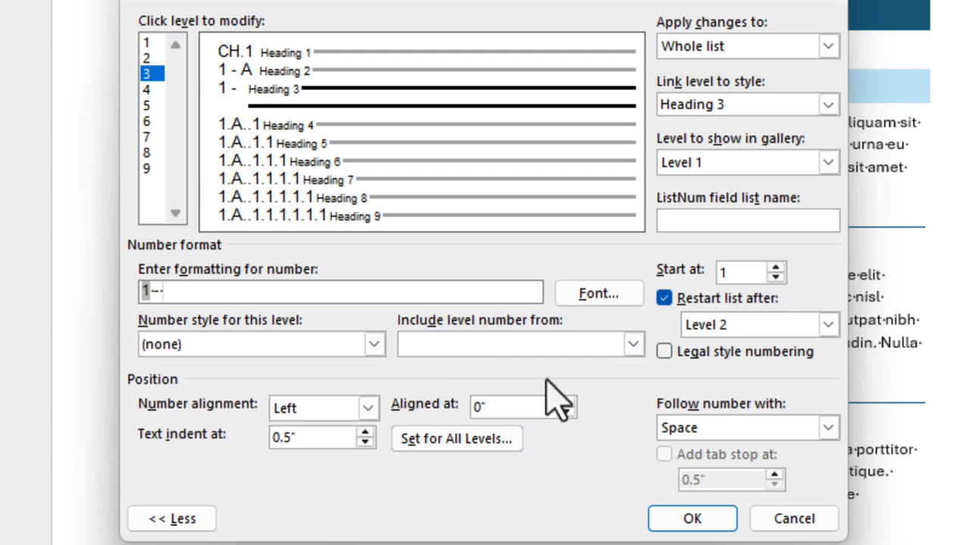
# - Complete the level 3 format with the level 2 number, a period and the 1, 2, 3 number style, and apply the list definition
pyautogui.click(631, 344)
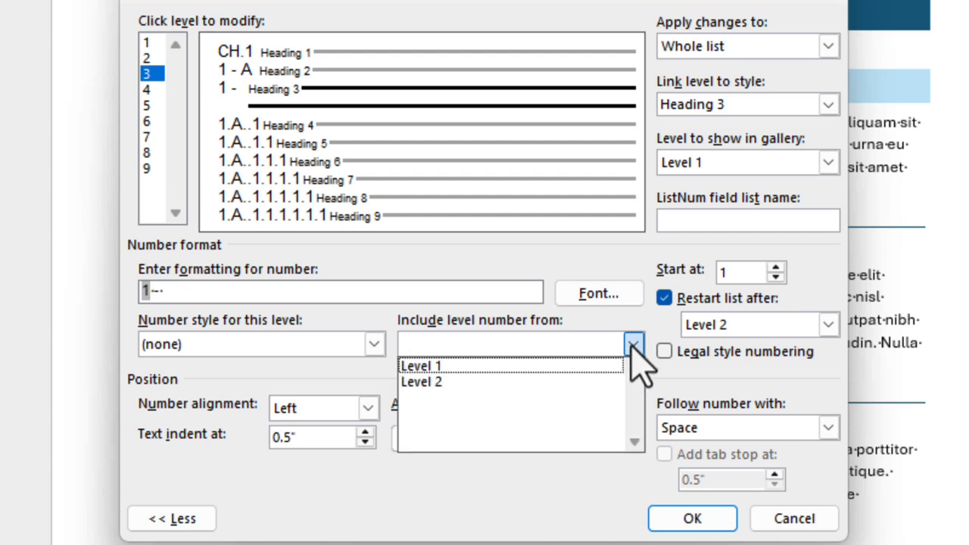
pyautogui.click(488, 381)
pyautogui.write('.')
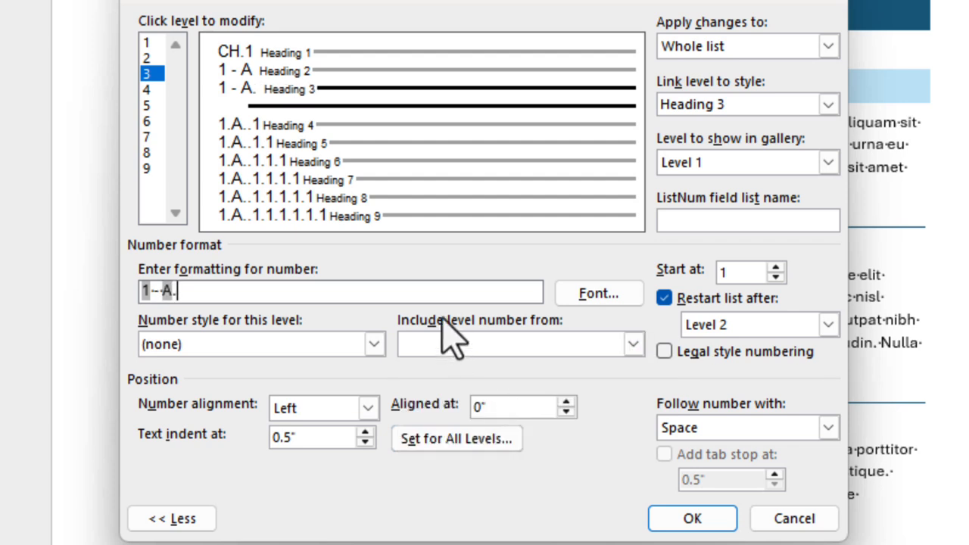
pyautogui.click(373, 345)
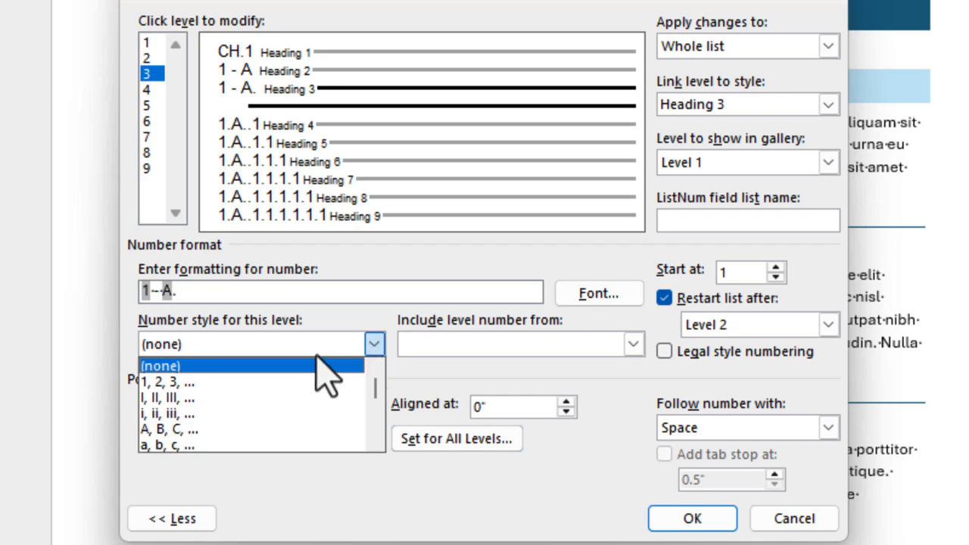
pyautogui.click(205, 382)
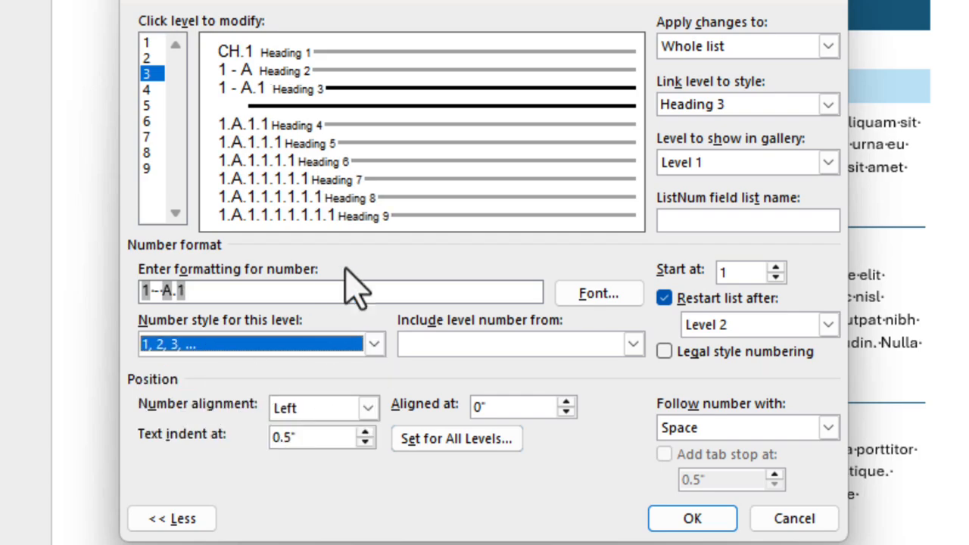
pyautogui.click(674, 518)
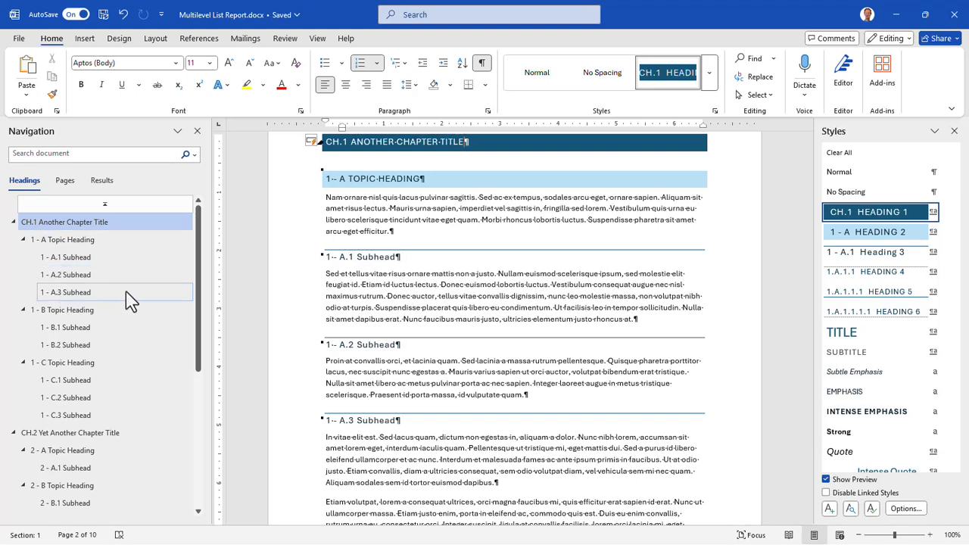
pyautogui.moveTo(201, 309); pyautogui.dragTo(215, 447)
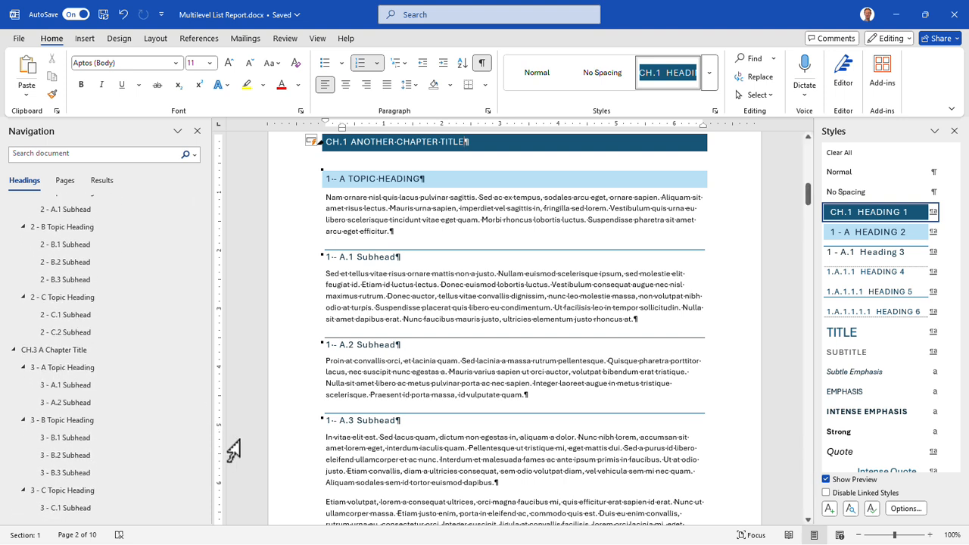